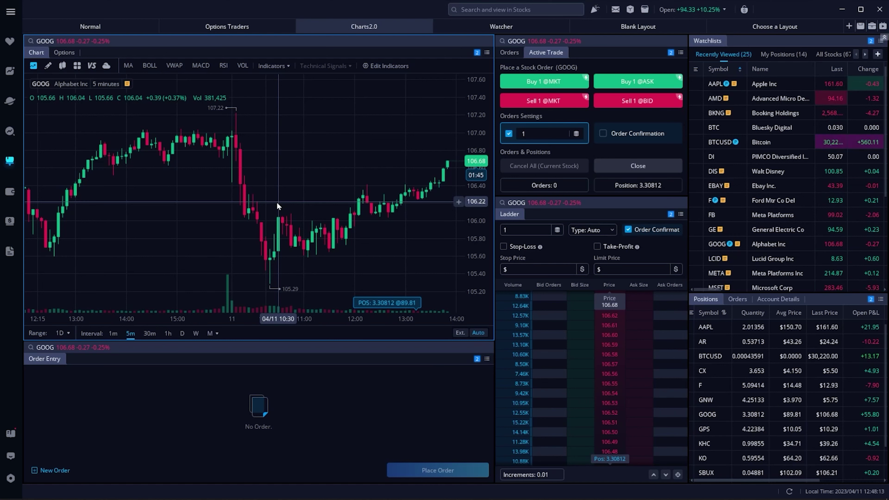
Step: Add an options chain widget over the chart, then remove it and close the widgets panel
click(872, 26)
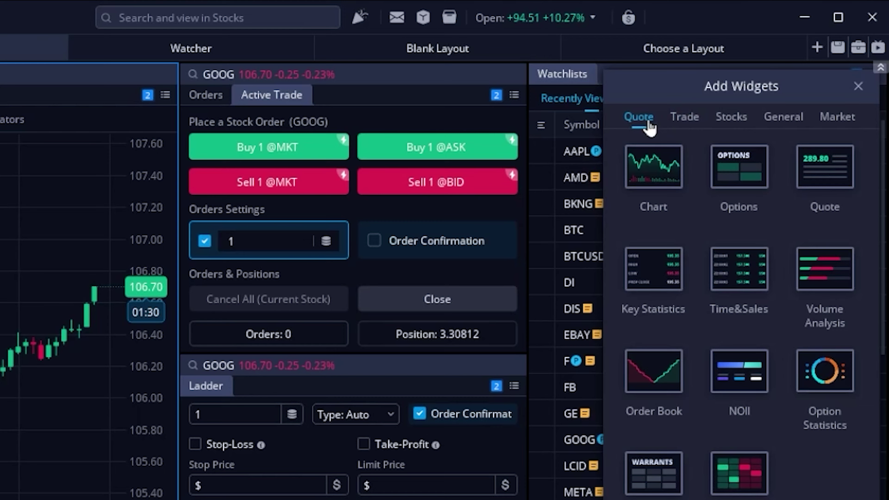
click(748, 187)
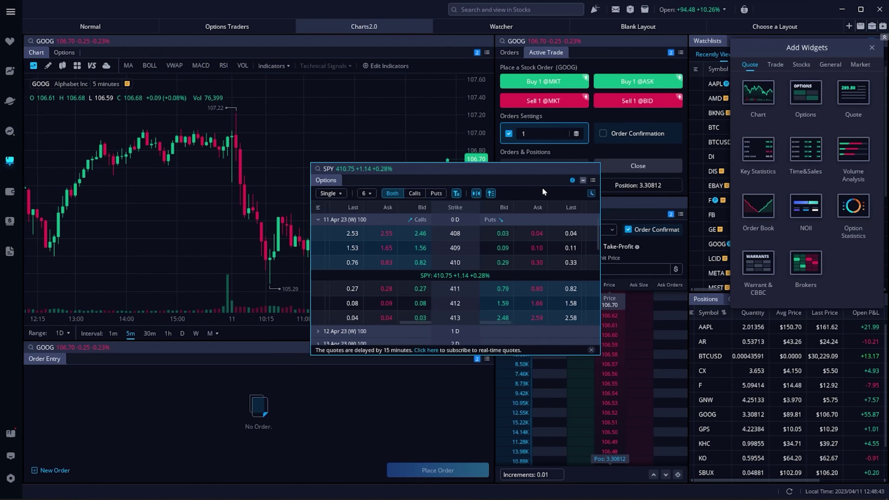
drag(557, 168, 394, 97)
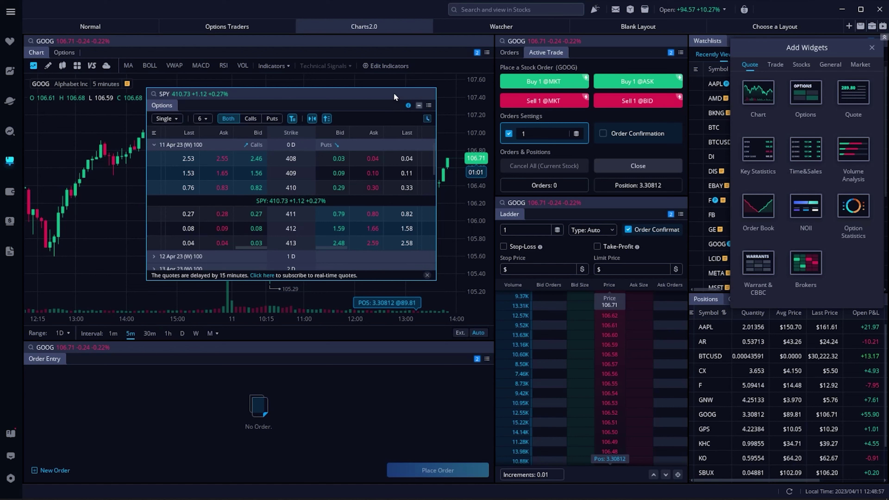
click(429, 106)
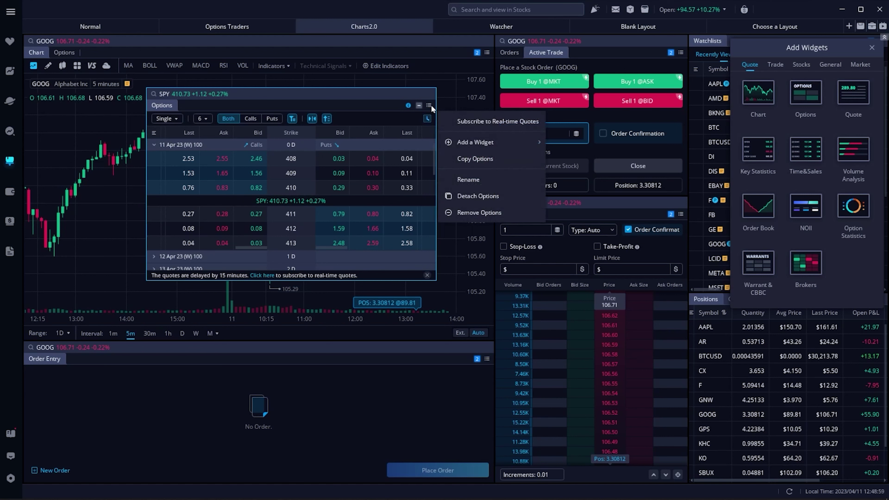
click(477, 207)
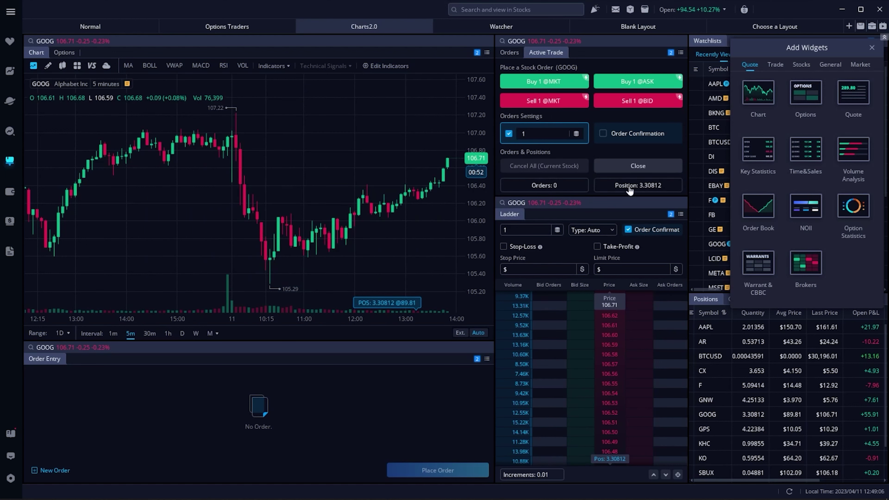
click(871, 48)
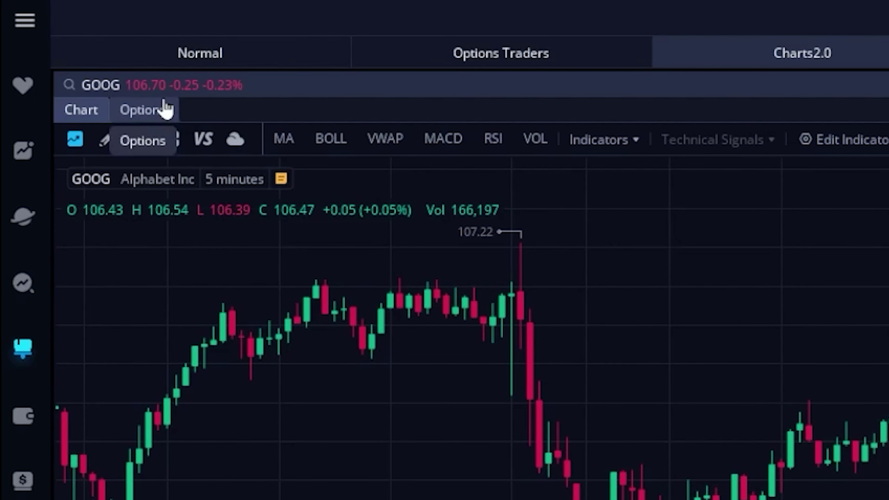
Step: Switch the GOOG panel to its options chain and expand the 19 May 23 expiration
click(165, 109)
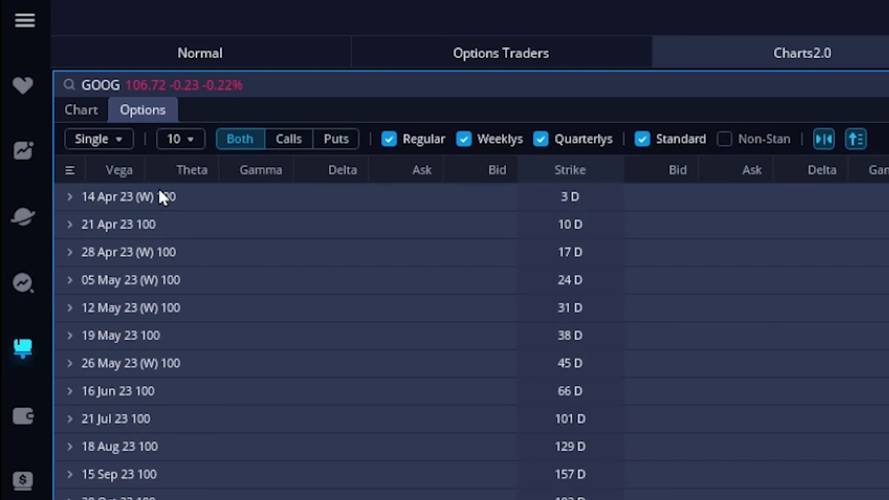
click(158, 199)
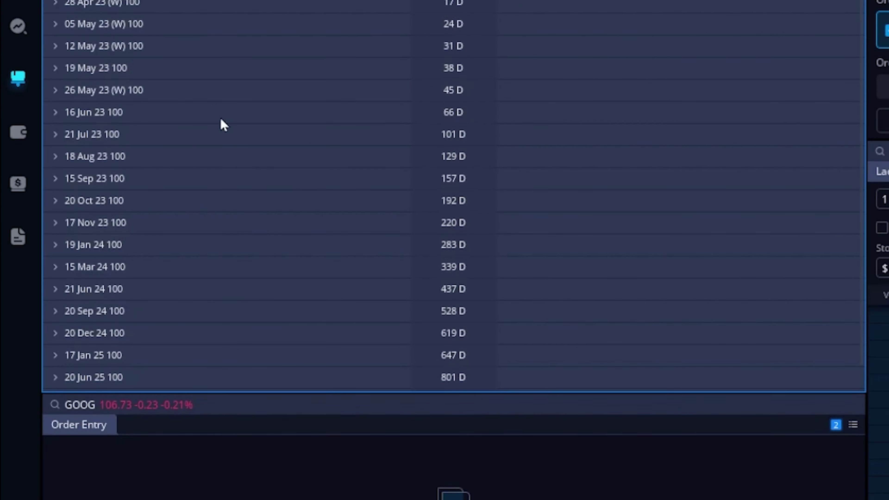
click(97, 77)
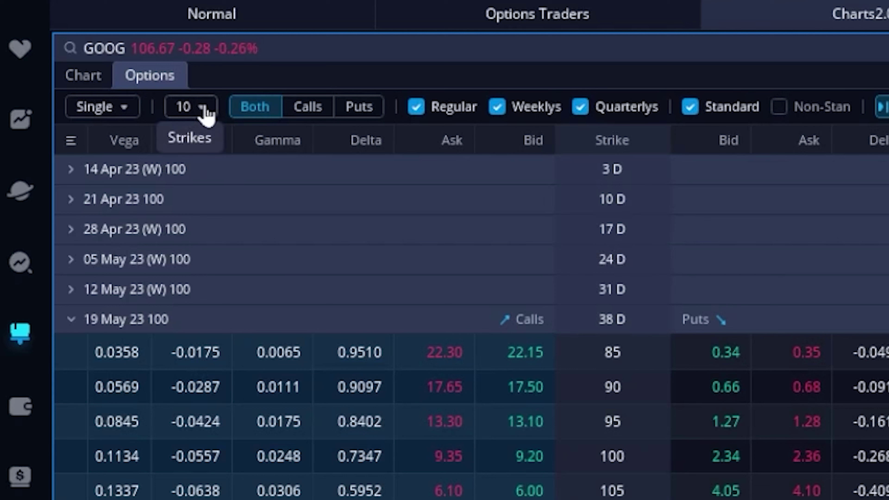
Step: Set a custom strike count of 14 and scroll the chain to see strikes 75–140
click(205, 109)
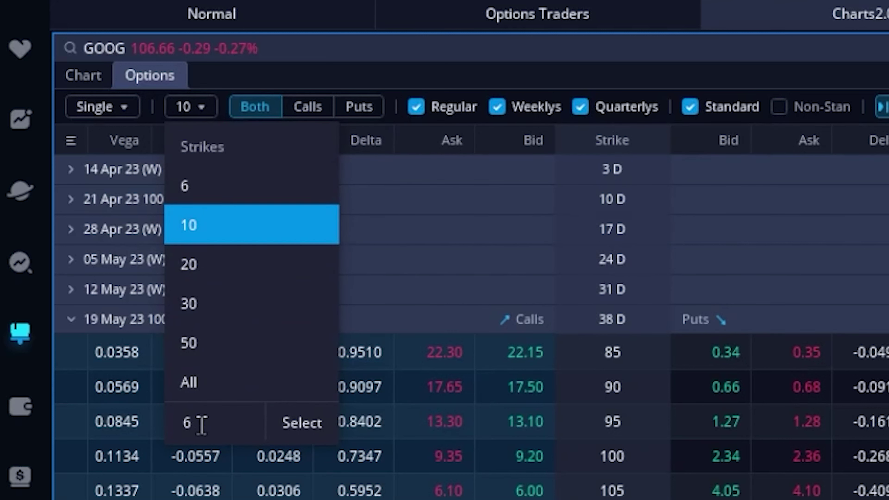
drag(189, 422, 180, 420)
text(14)
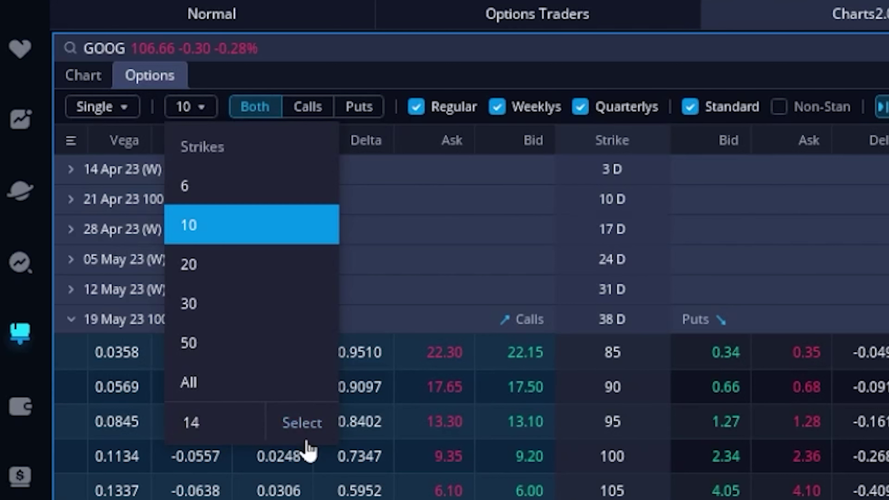
click(302, 423)
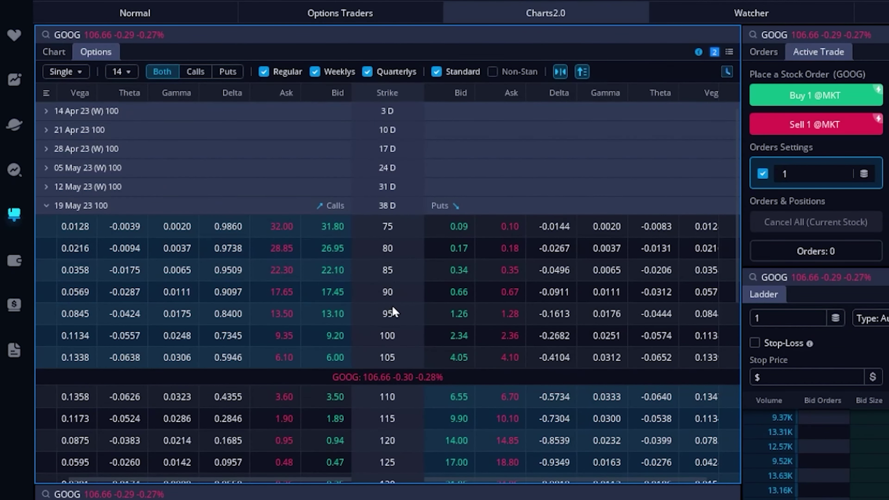
scroll(392, 306, down, 3)
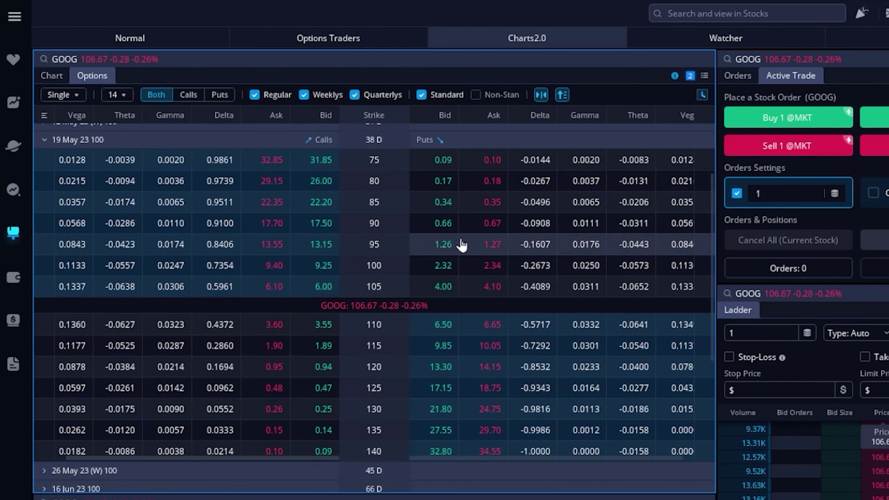
Step: Sell one GOOG 19 May 23 95 put at the $1.26 bid
click(443, 245)
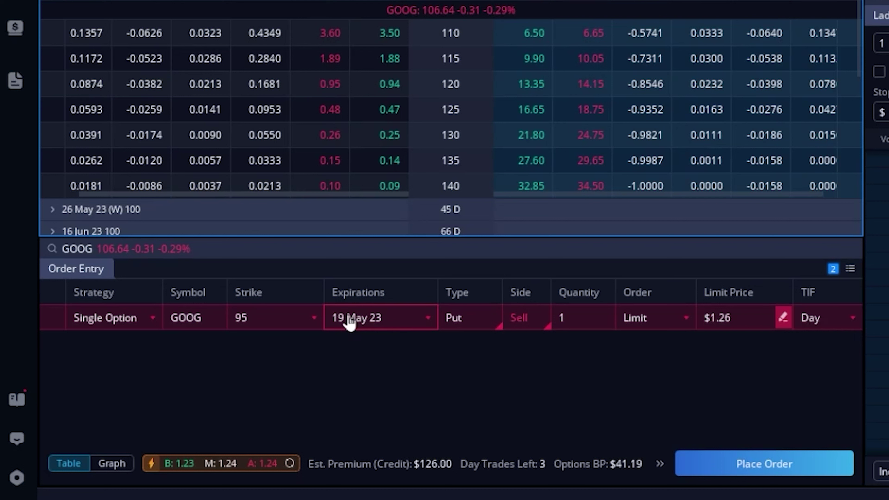
Step: Change the order's strategy to Iron Condor, giving 95/100/105/110 strikes at $3.57 credit
click(137, 319)
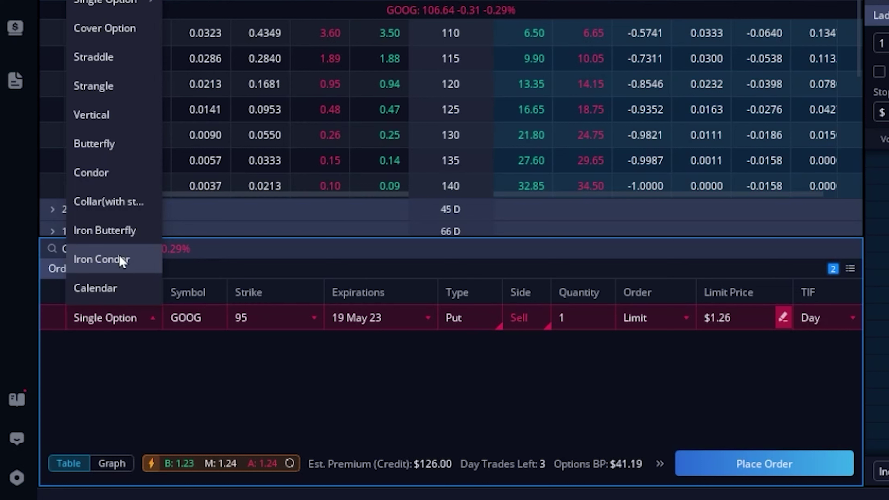
click(146, 258)
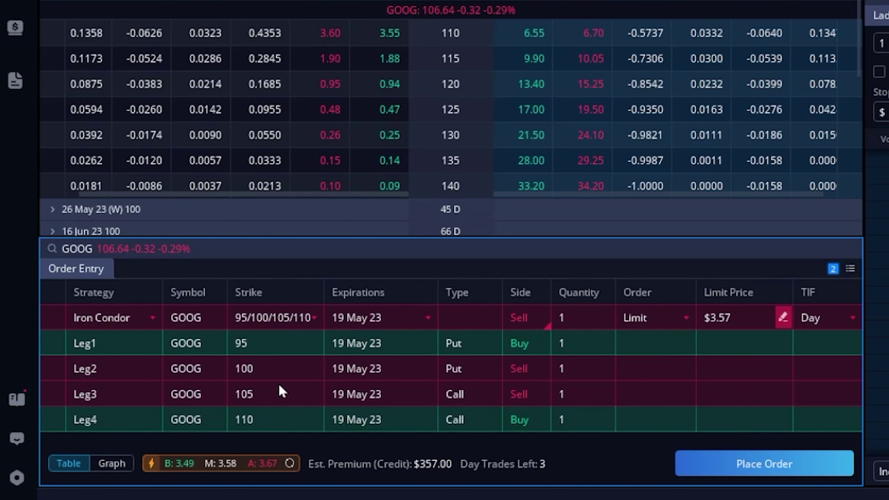
Step: Widen the condor to 90/100/110/120 strikes at $4.27 and show its payoff graph
click(285, 325)
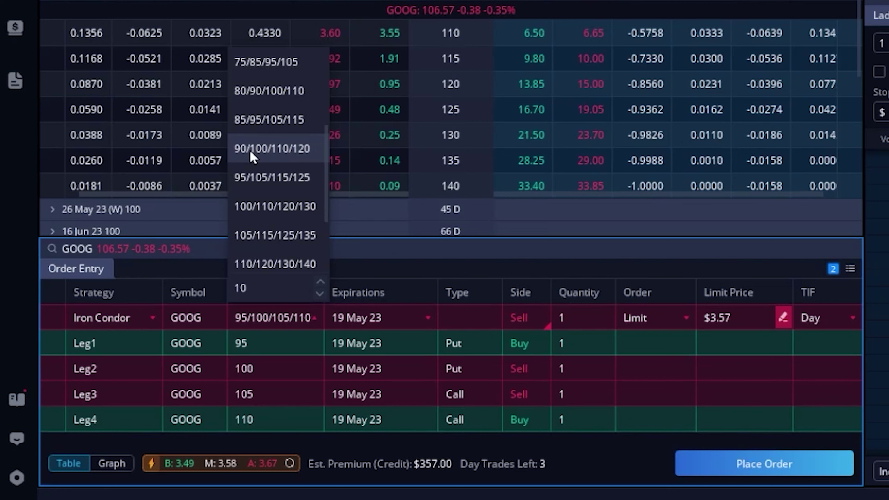
click(282, 155)
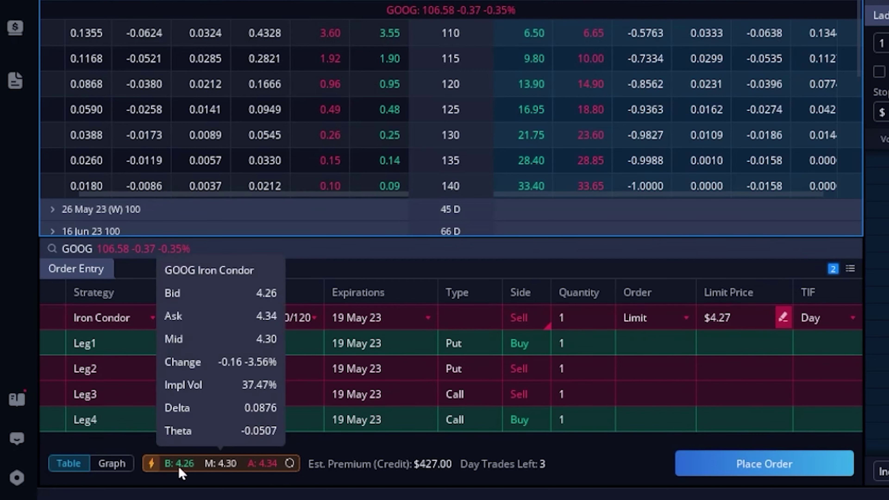
click(111, 463)
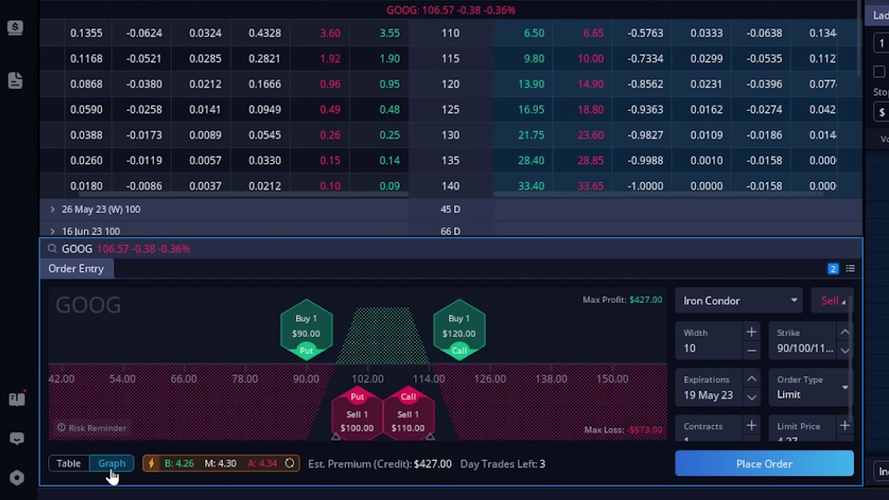
mouse_move(353, 413)
mouse_move(439, 336)
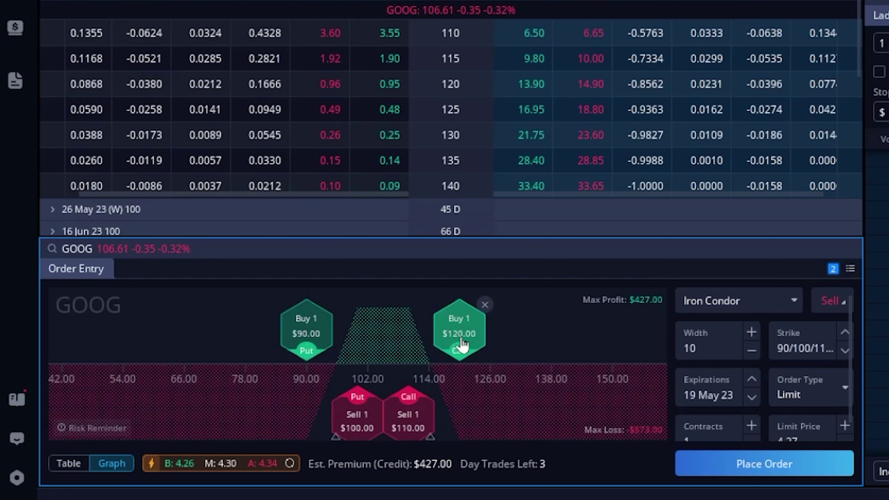
mouse_move(306, 342)
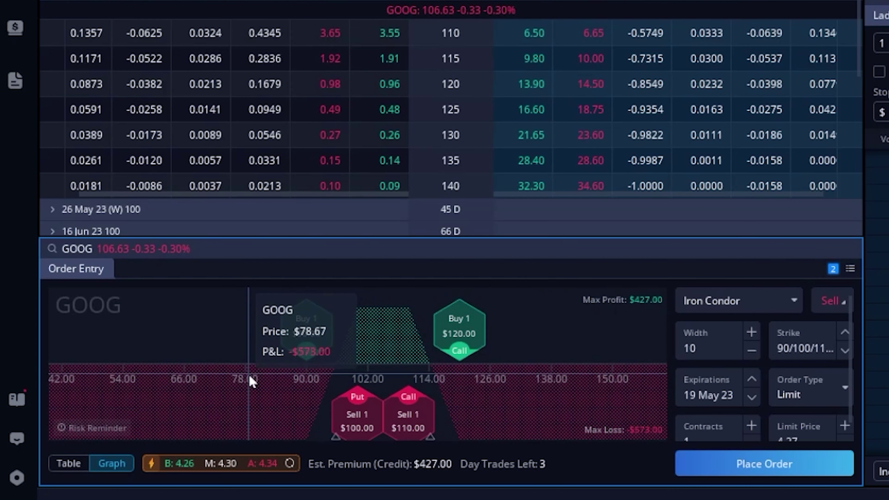
mouse_move(312, 360)
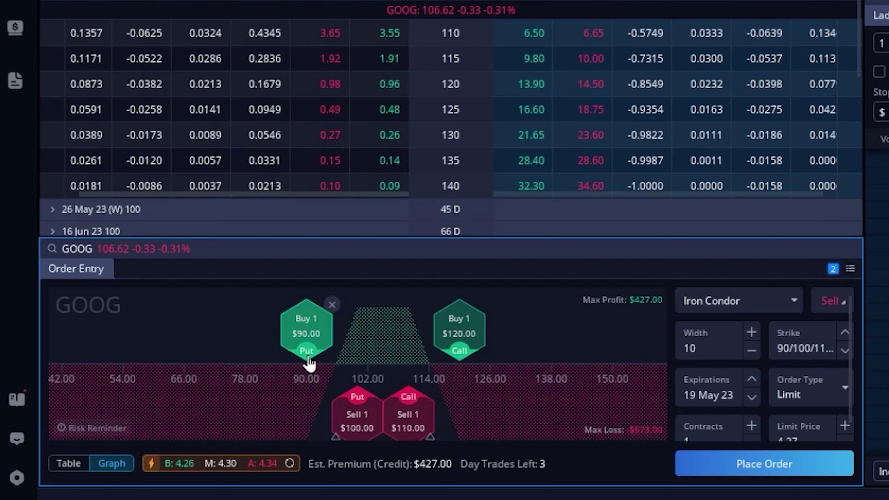
mouse_move(460, 356)
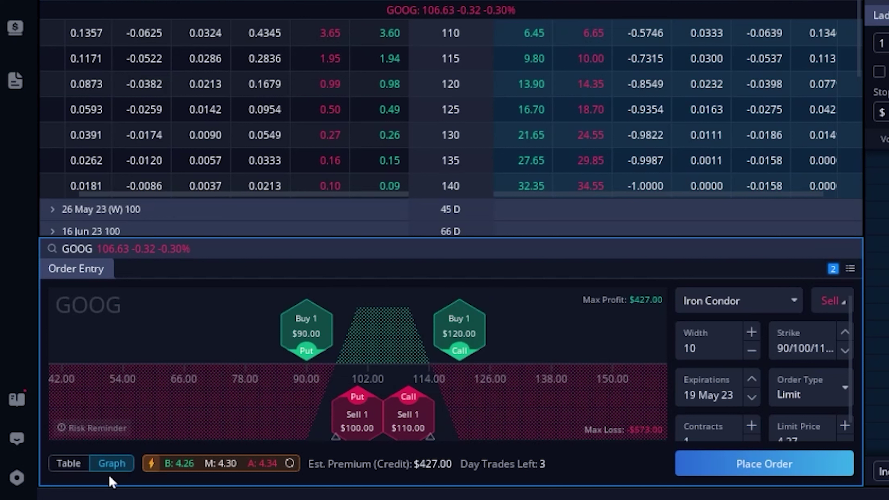
Step: Return the ticket to Table view and delete all order legs
click(67, 466)
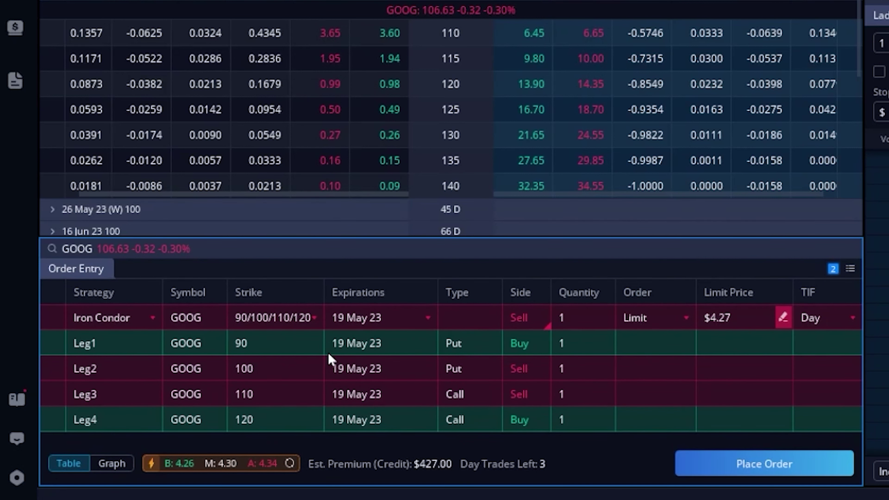
right_click(359, 330)
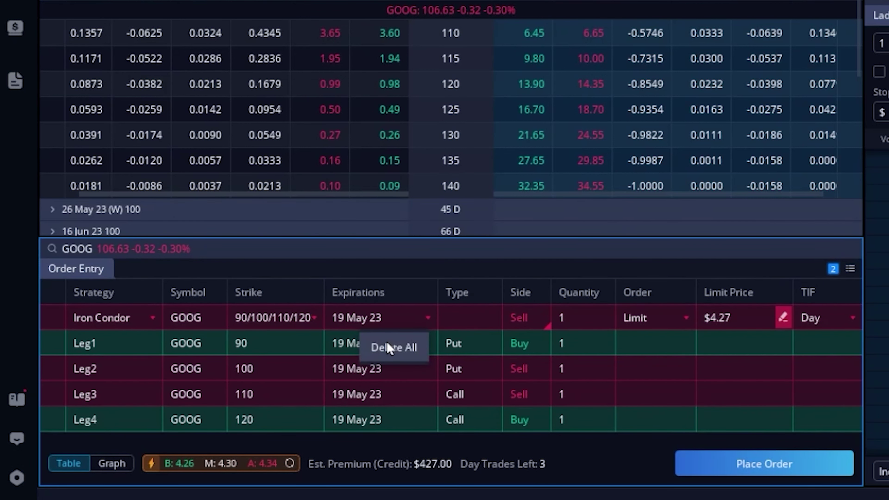
click(389, 348)
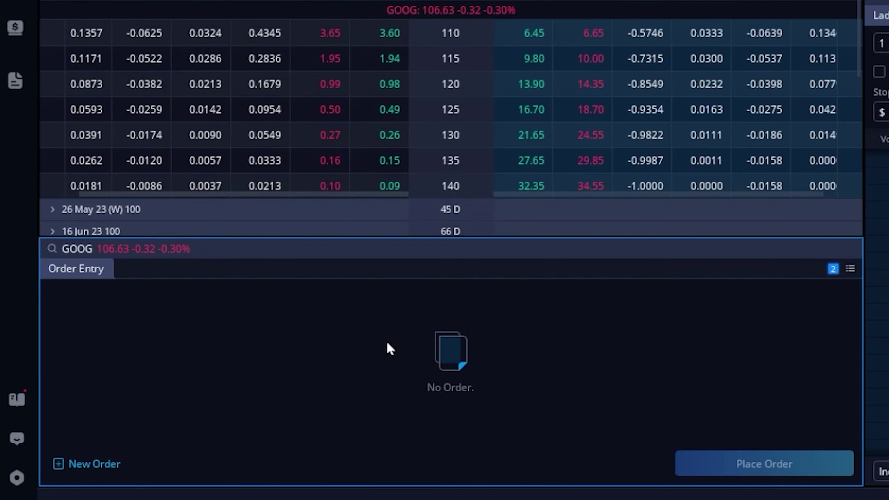
Step: Change the option chain's strategy from Single to Iron Condor
scroll(273, 93, up, 10)
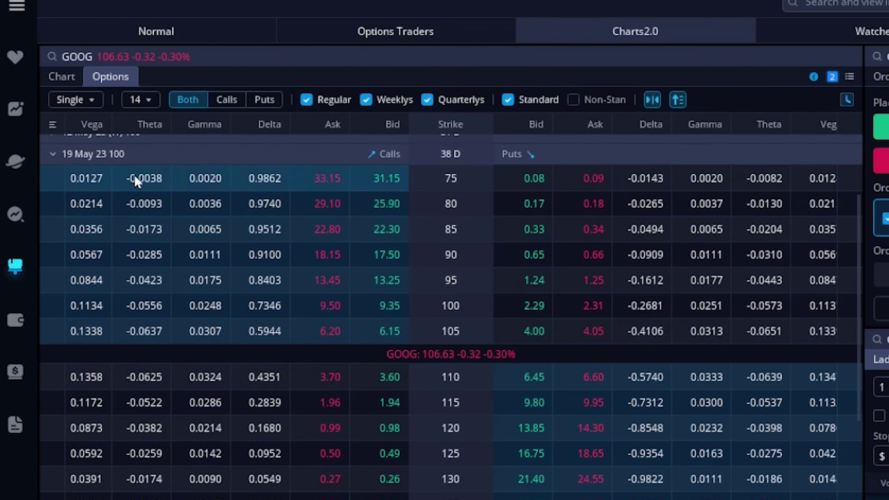
click(90, 100)
click(120, 363)
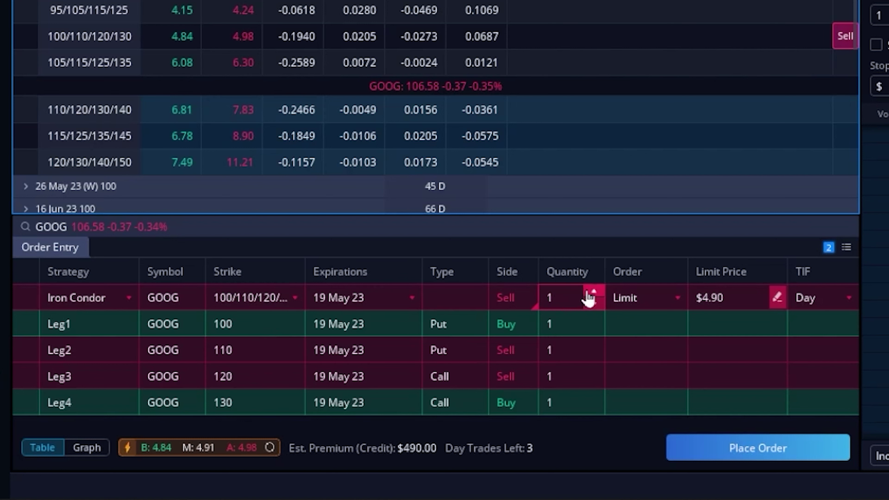
Step: Raise the quantity to 3 contracts, keep TIF on Day, and show the payoff graph
click(594, 292)
click(593, 292)
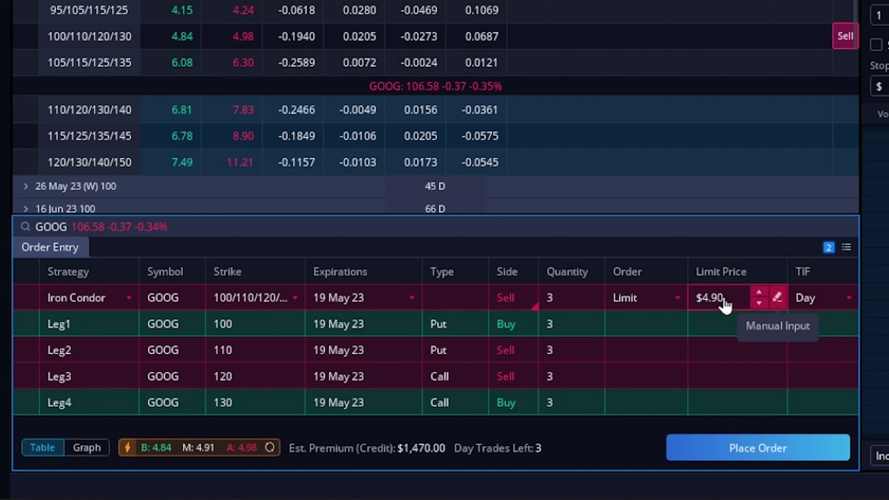
click(830, 299)
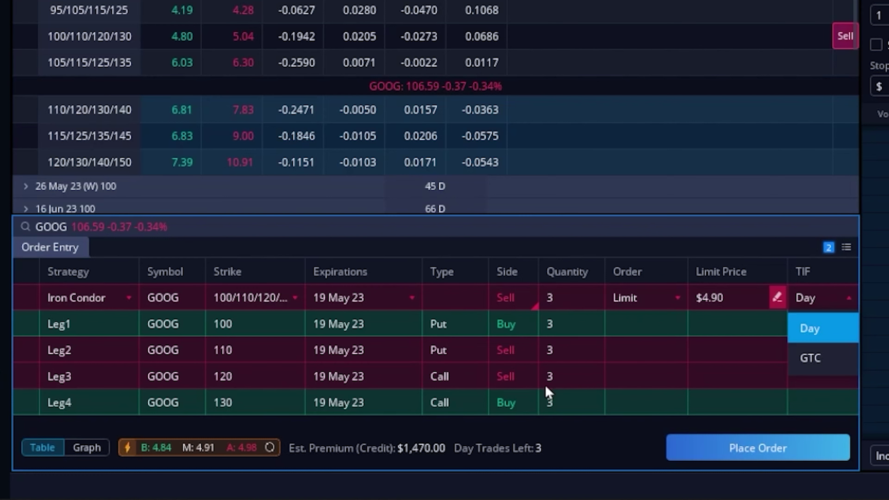
click(86, 448)
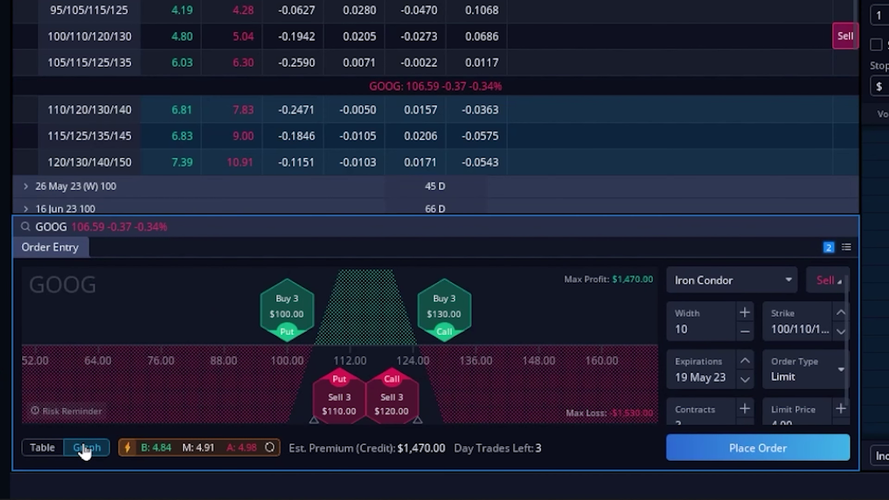
mouse_move(337, 397)
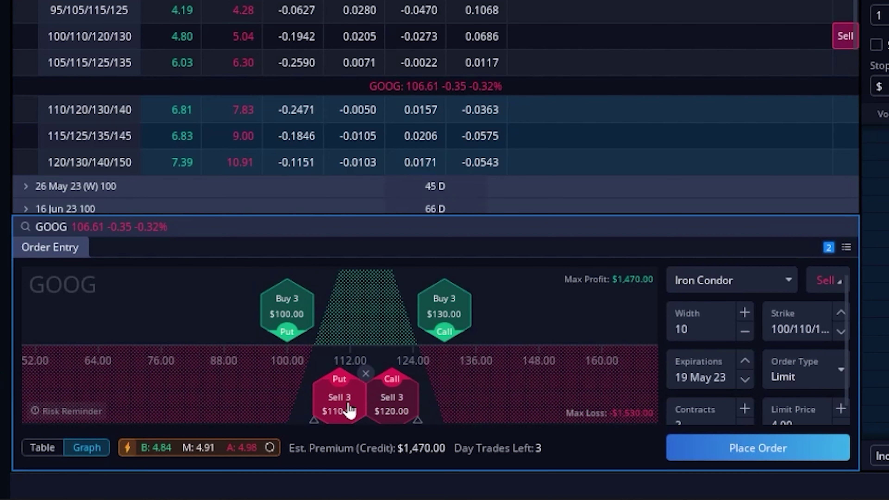
mouse_move(528, 348)
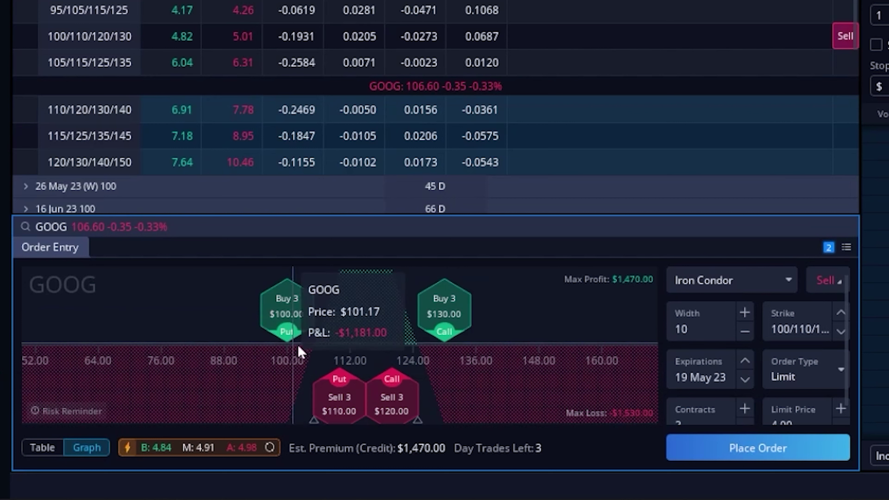
mouse_move(300, 334)
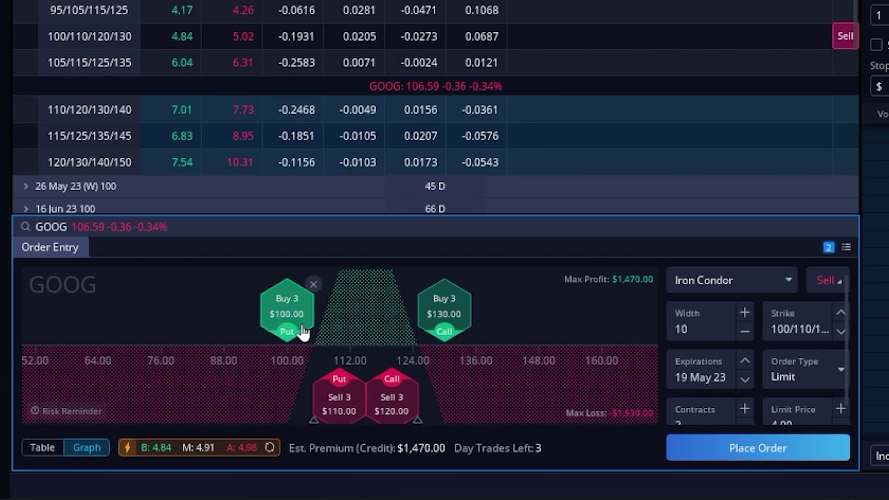
mouse_move(373, 397)
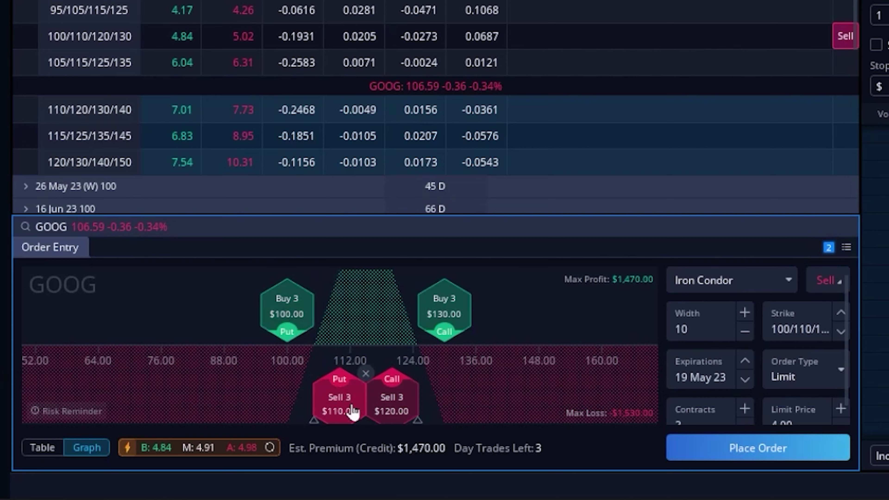